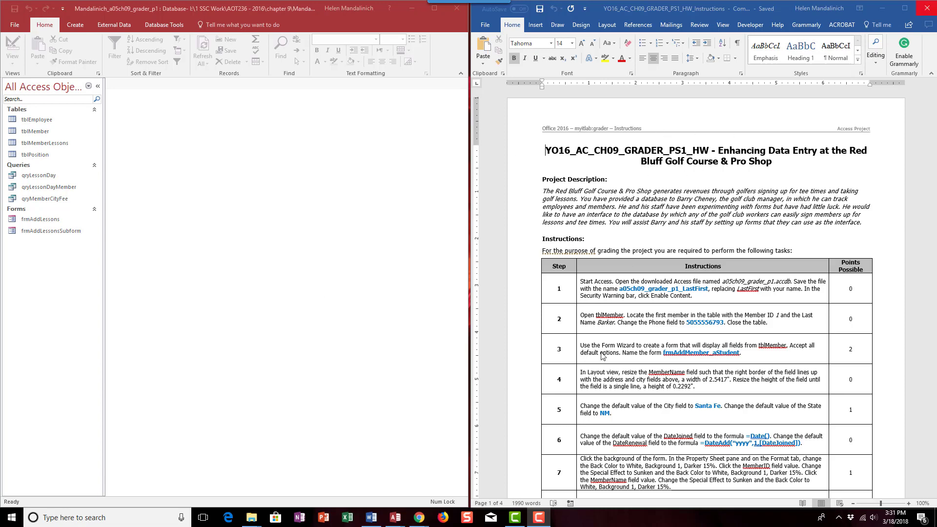
Step: Switch to Chrome to review the assignment page's download, upload and submission stages, and minimize that window
mouse_move(419, 517)
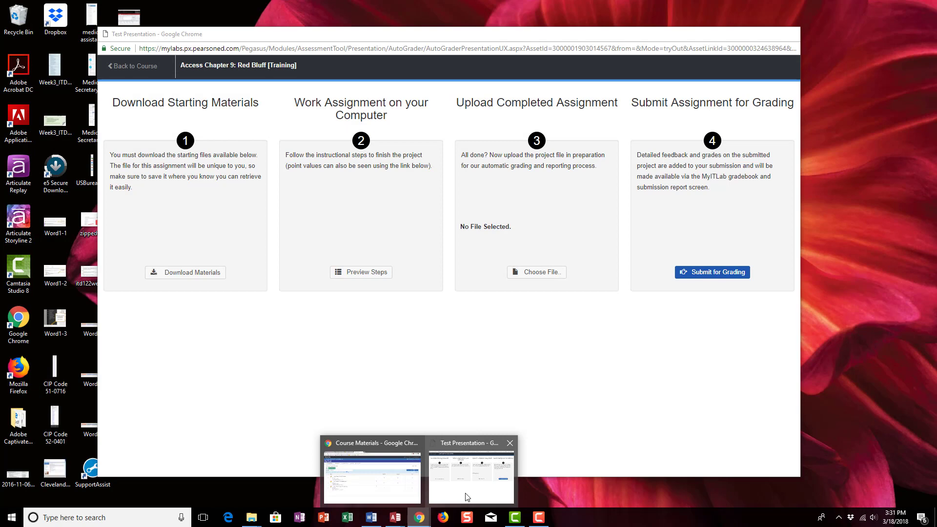
click(467, 497)
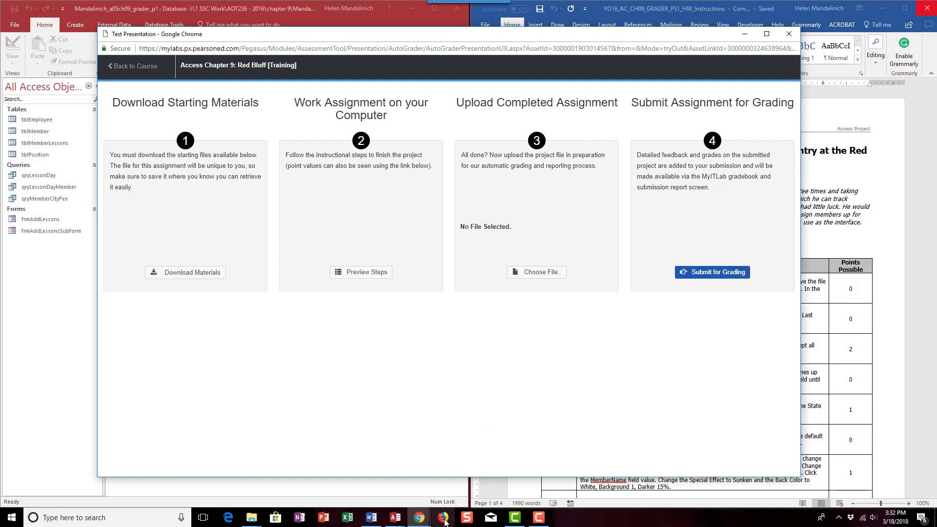
mouse_move(421, 517)
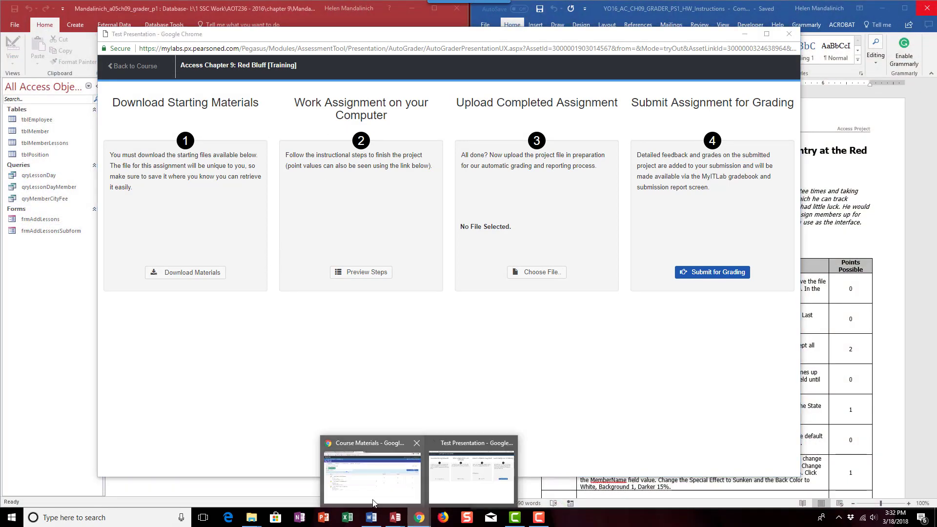
mouse_move(373, 495)
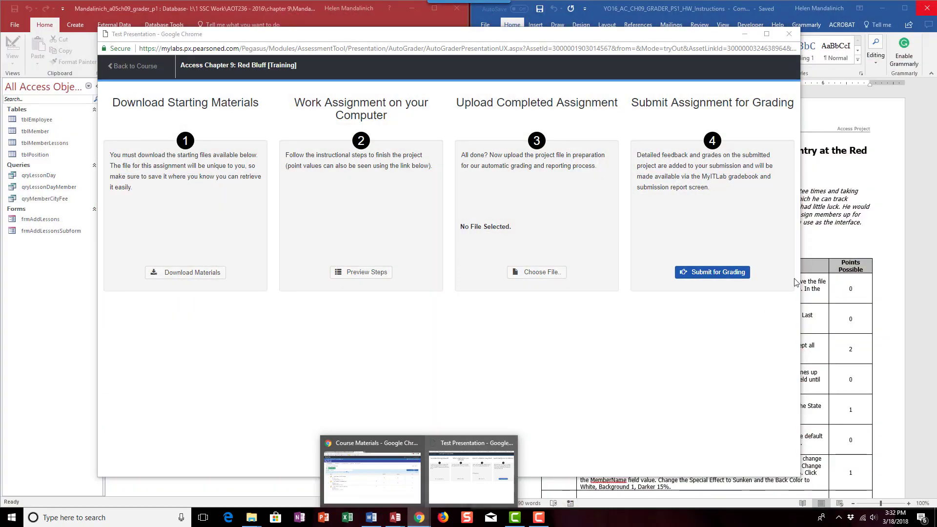
click(745, 33)
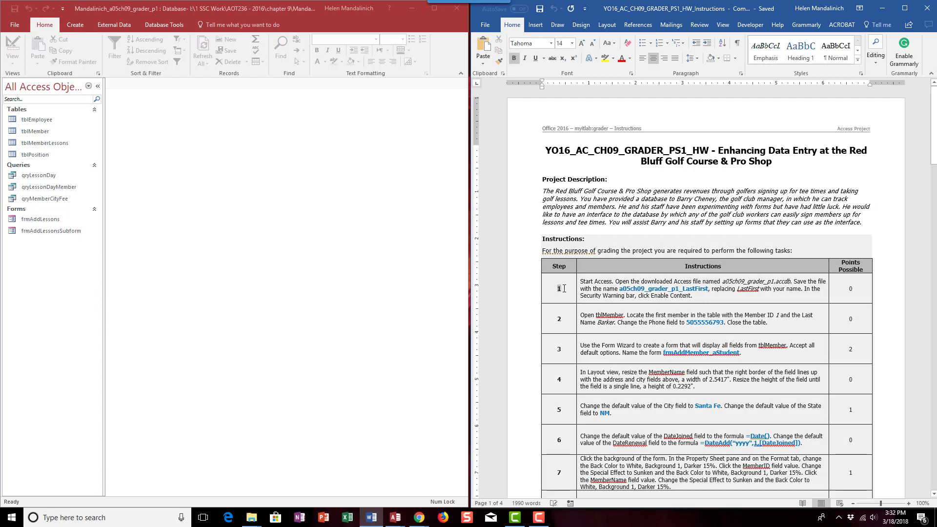
Step: Switch to the Word instructions and strike through step number 1 in the table
double_click(555, 289)
click(553, 59)
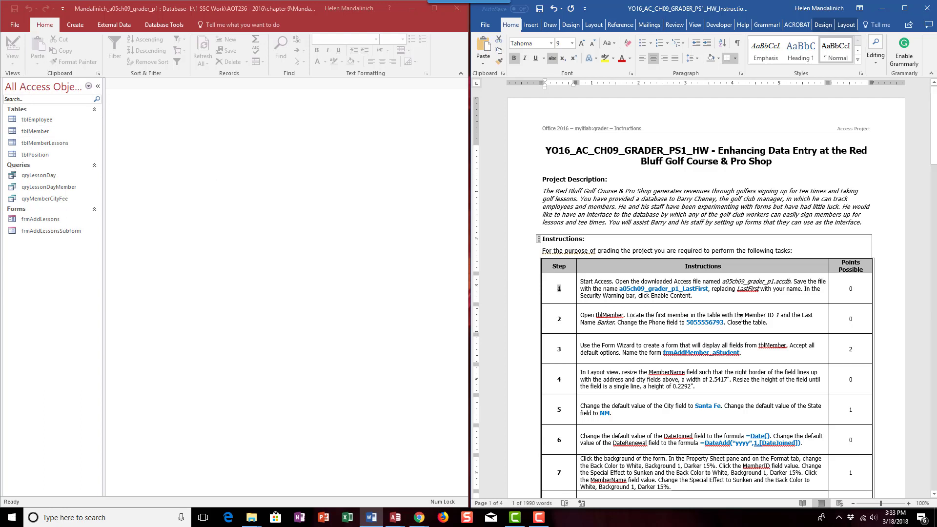
Step: In the Access table tblMember, replace the phone number of Member ID 1 with the one in instruction 2, and close the table
double_click(49, 131)
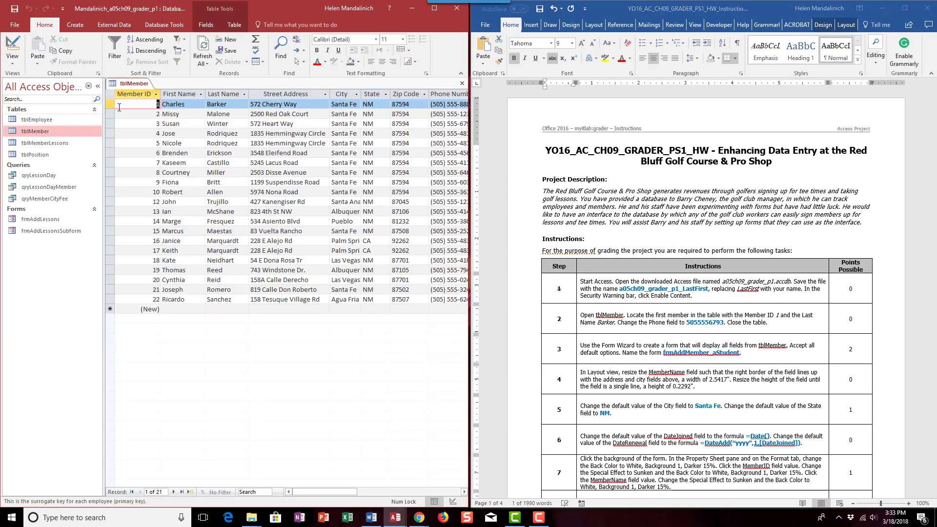
click(97, 86)
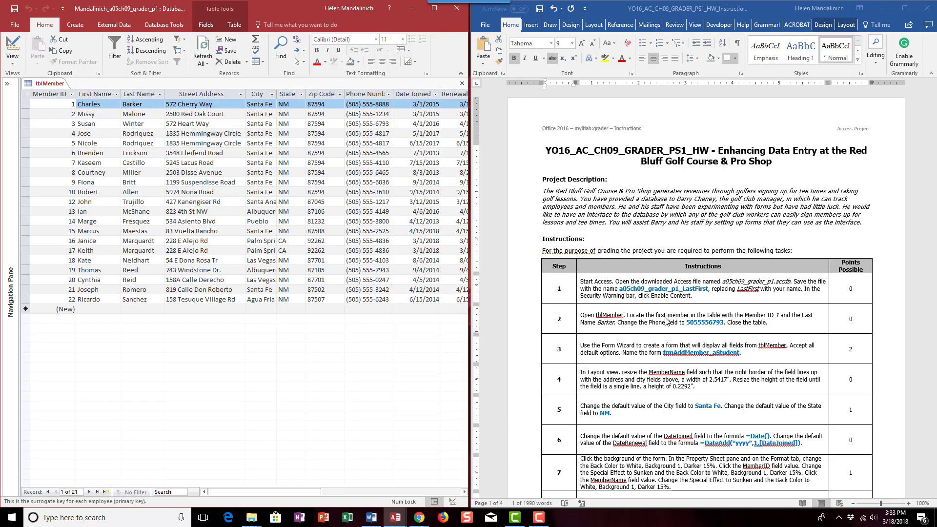
click(368, 104)
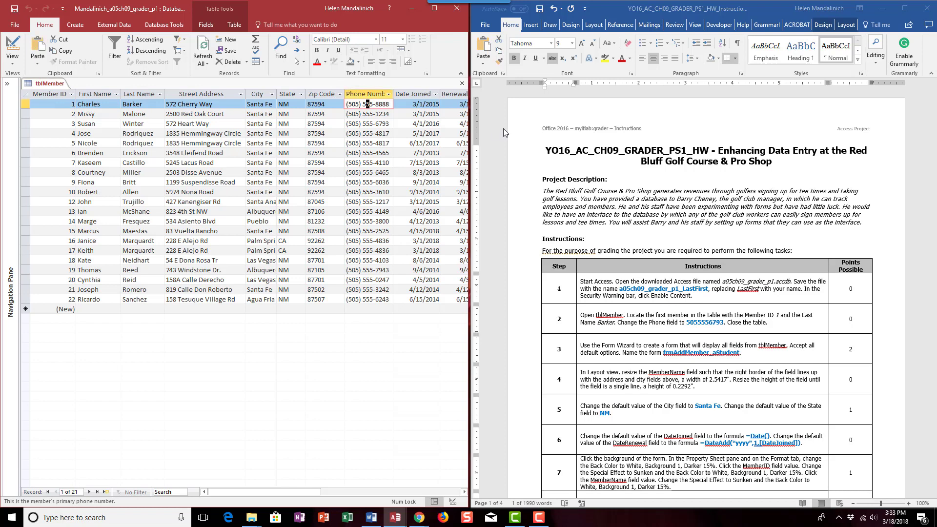
key(Left)
text(555-6793)
key(Down)
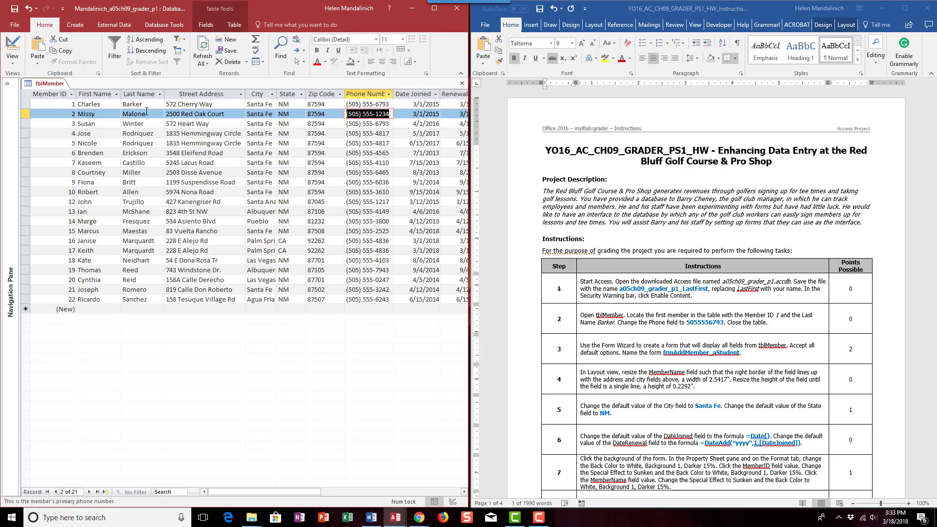
click(462, 83)
Step: Strike through step number 2 in the Word instructions table
click(556, 319)
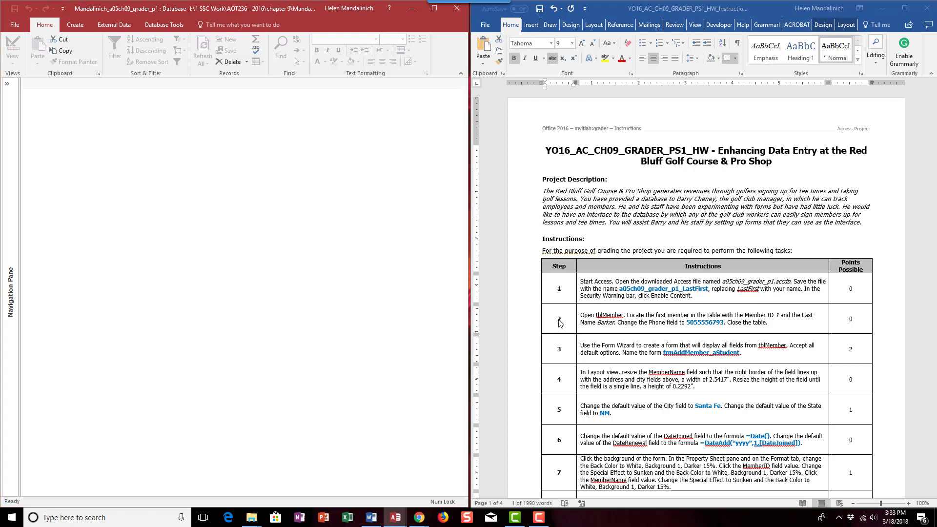
double_click(558, 318)
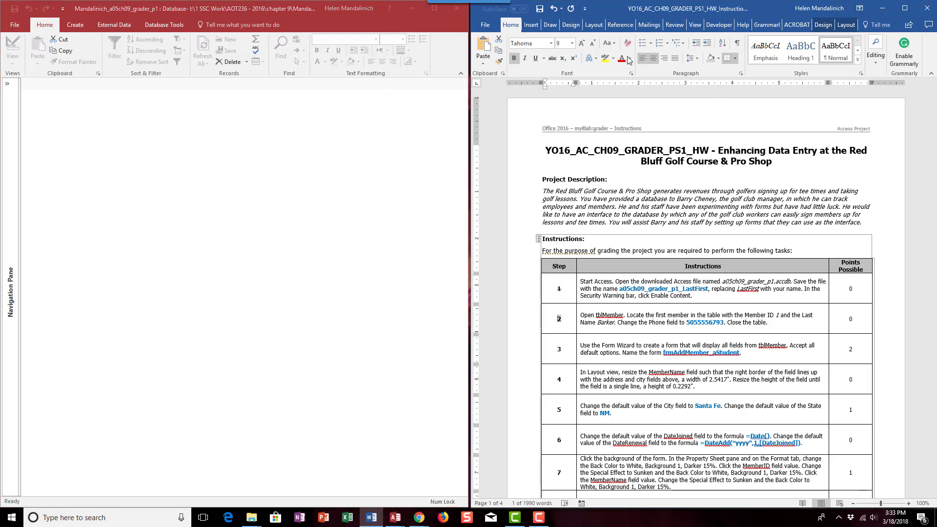
click(553, 59)
click(617, 352)
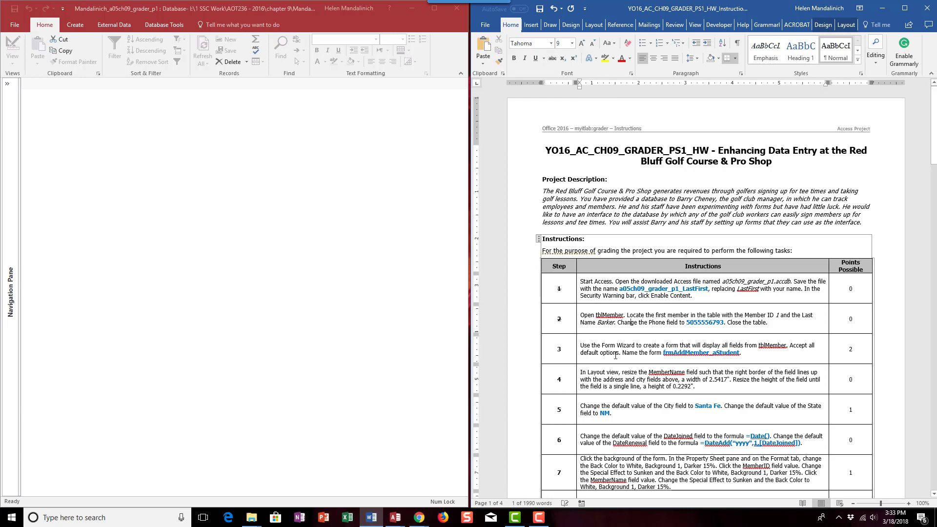
scroll(620, 342, down, 2)
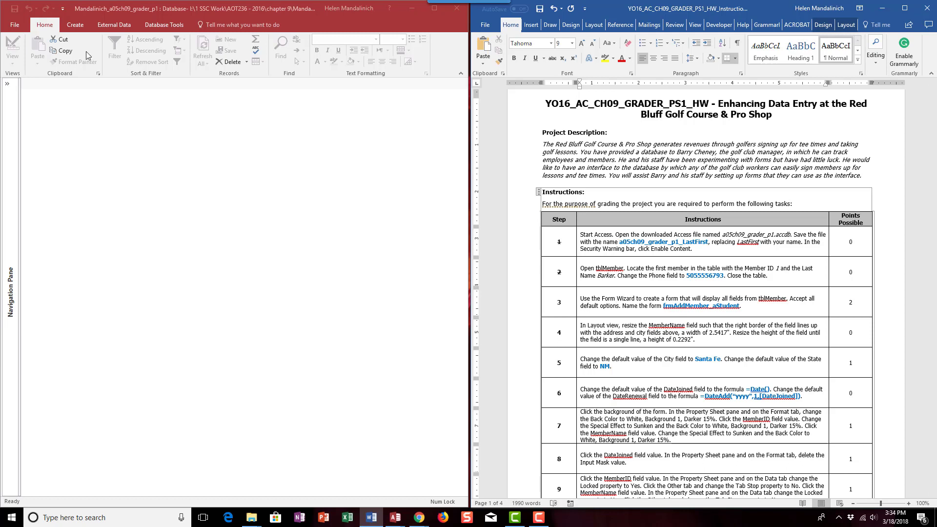
Step: In Access, start a Form Wizard form with all fields from tblMember, accepting the default layout
click(80, 31)
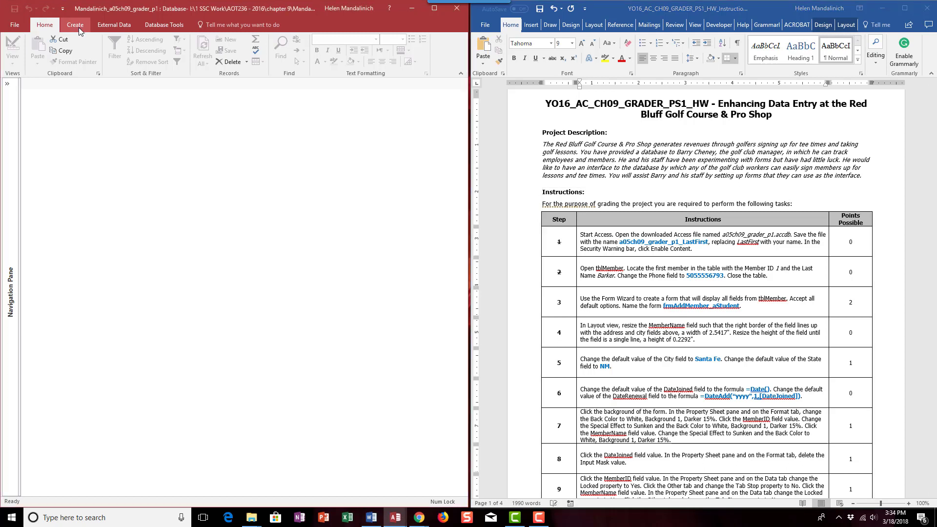
click(80, 31)
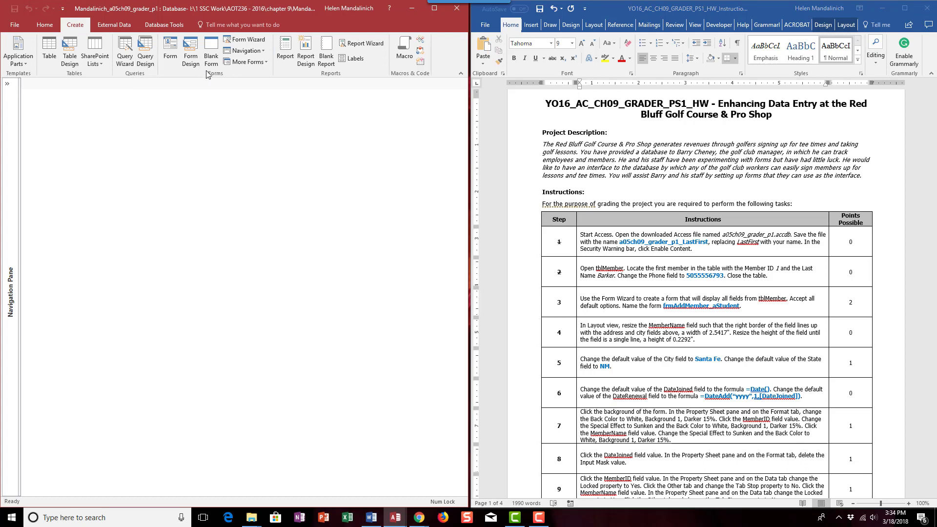
click(260, 40)
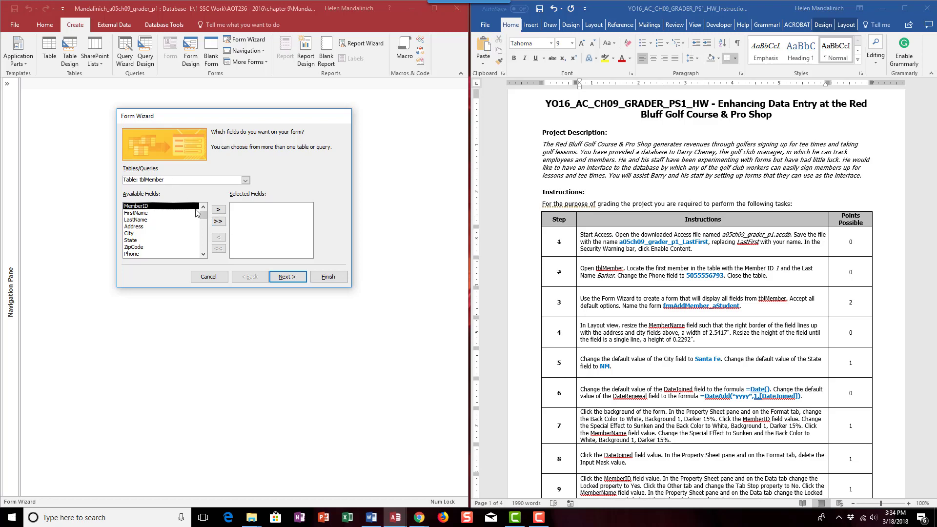
click(218, 223)
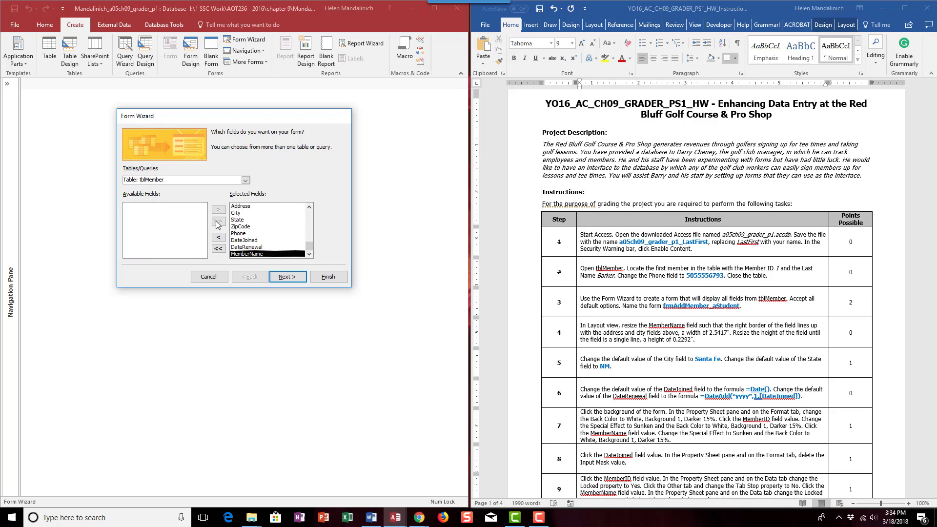
click(286, 278)
click(285, 277)
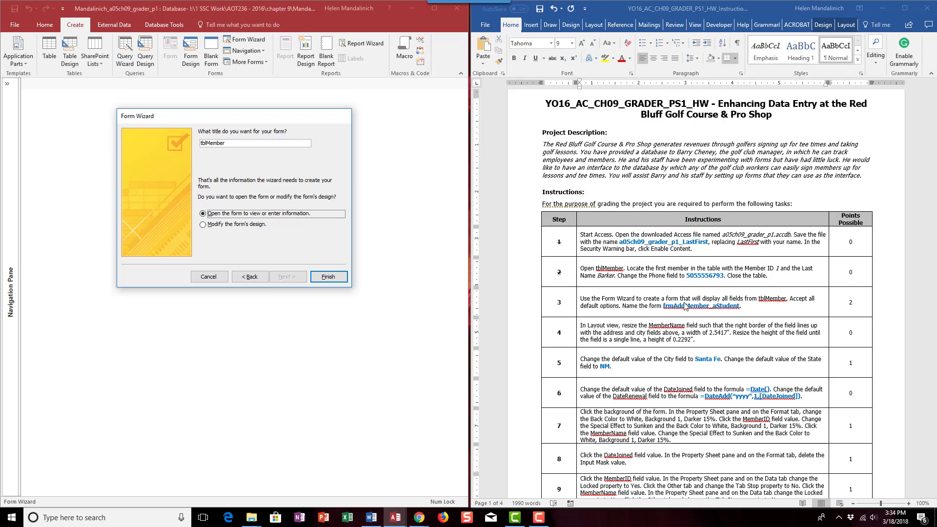
Step: Title the new form frmAddMember_aStudent and finish the wizard
drag(259, 143, 159, 142)
text(f)
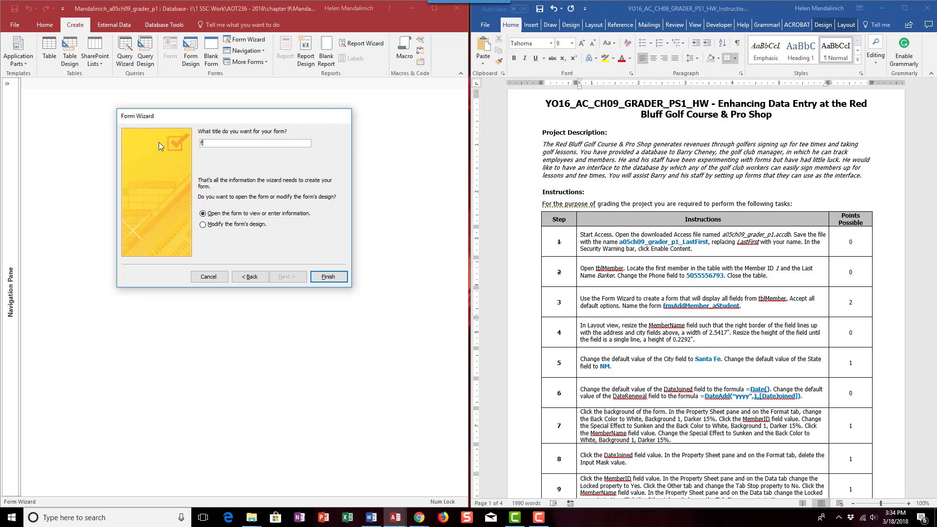
text(rmAddMember_aStuide)
key(BackSpace)
key(BackSpace)
key(BackSpace)
text(dent)
click(328, 277)
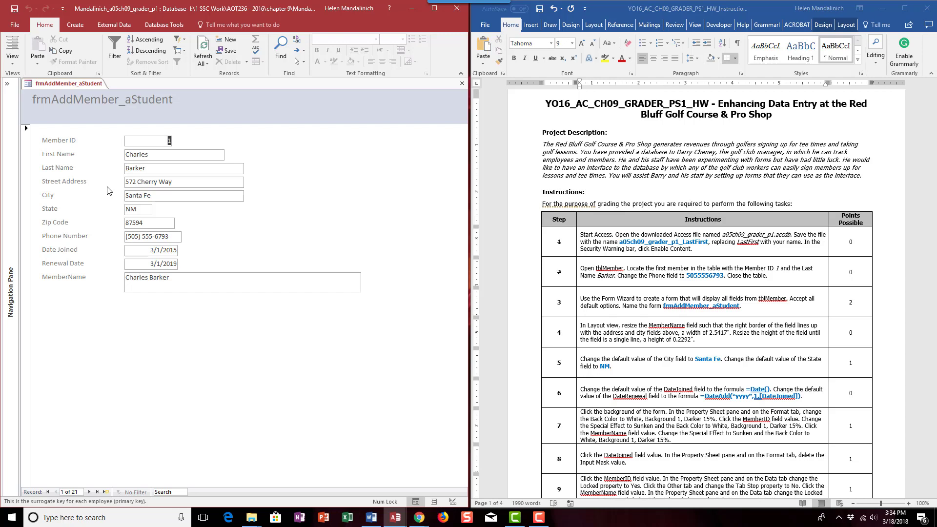
Step: Strike through step number 3 in the Word instructions table
click(555, 306)
double_click(559, 303)
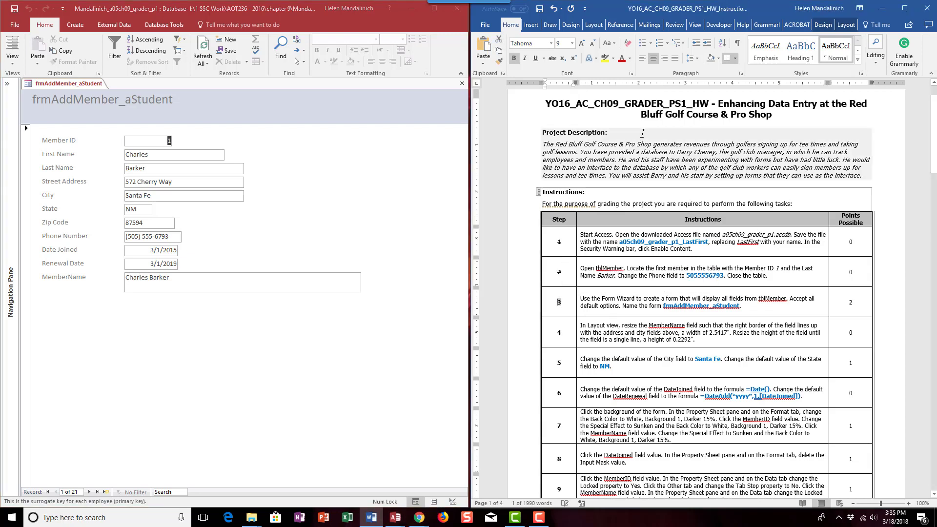
click(552, 58)
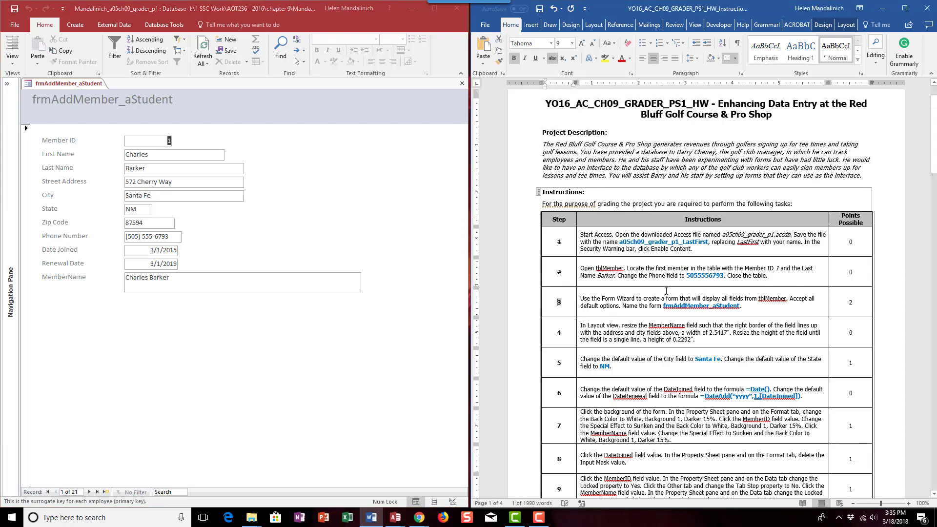
click(594, 332)
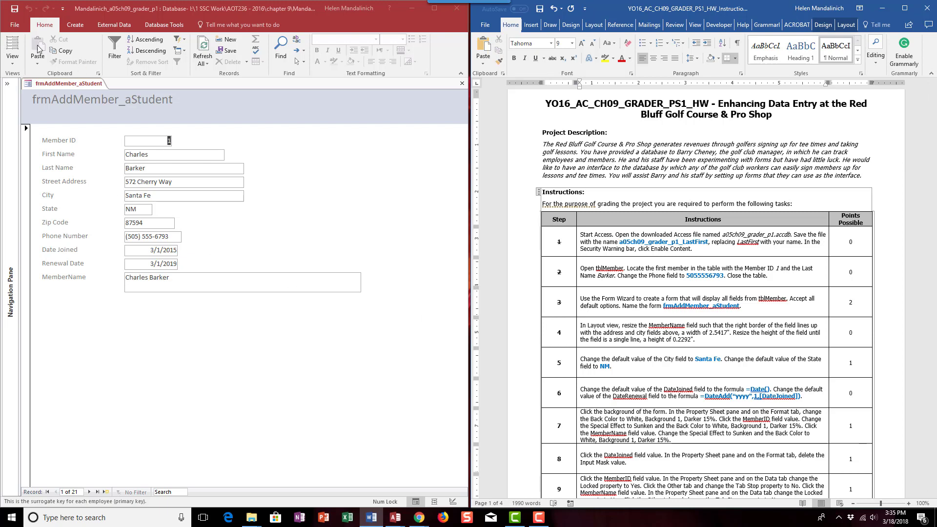
Step: Show frmAddMember_aStudent in Layout View and close the Field List
click(18, 62)
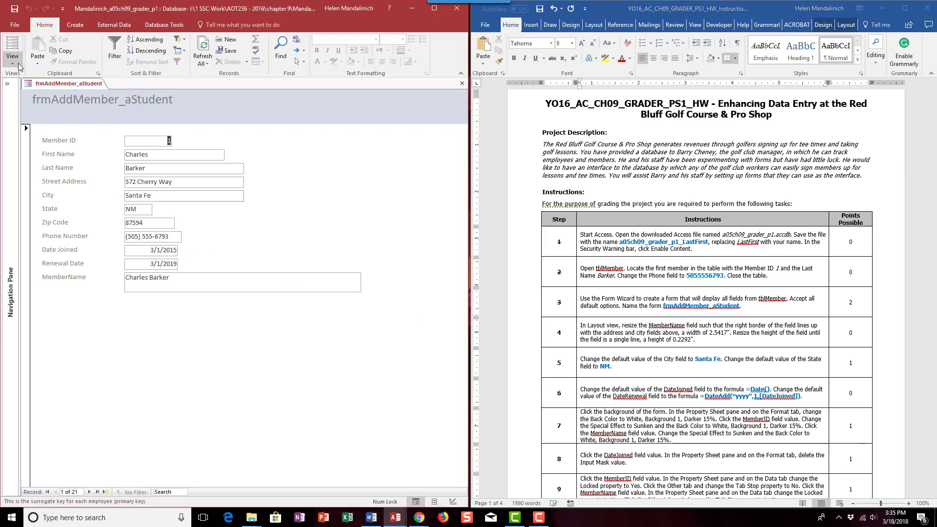
click(18, 66)
click(16, 102)
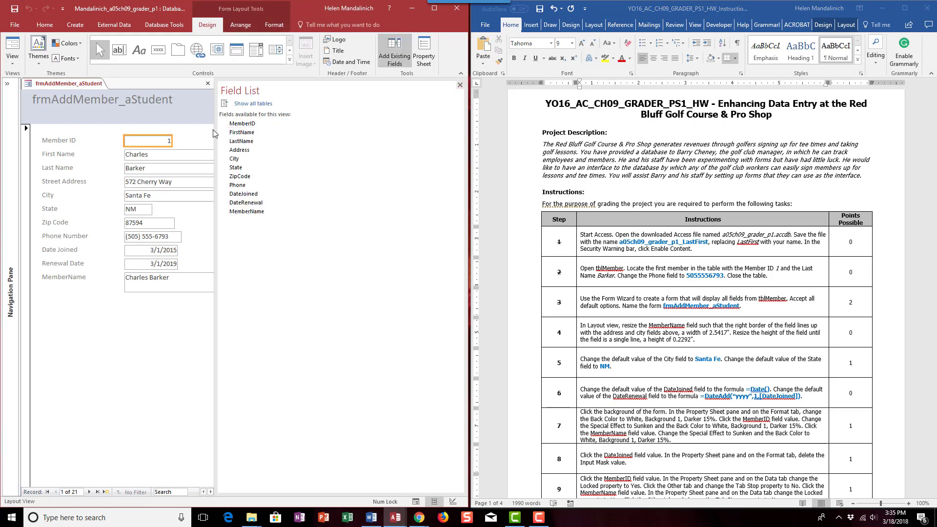
drag(216, 127, 401, 128)
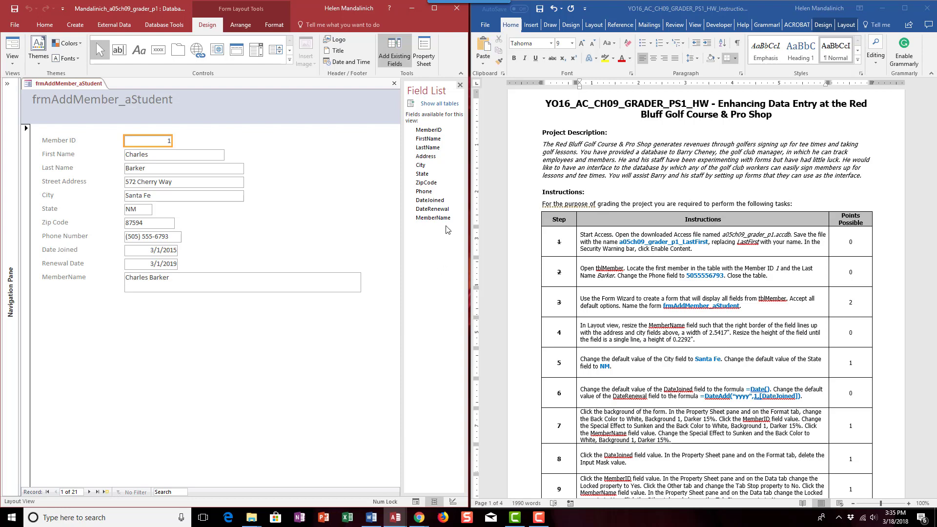
click(460, 85)
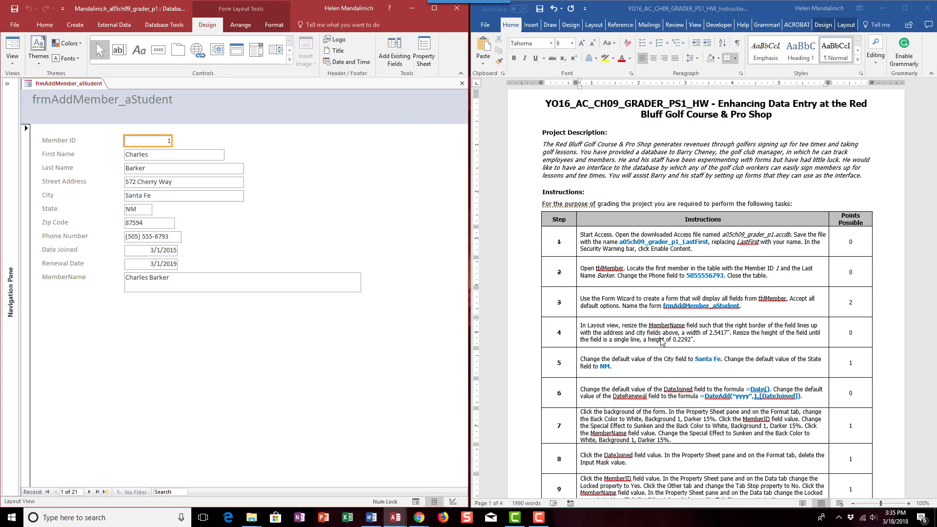
Step: Try to set the width of the First Name, Last Name, Street Address and City fields to 2.5417 inches together
click(163, 155)
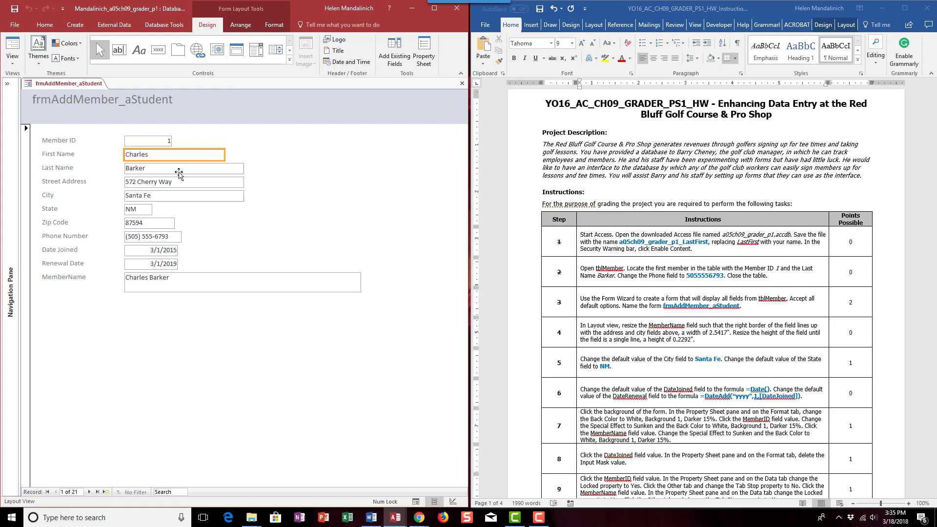
shift+click(179, 171)
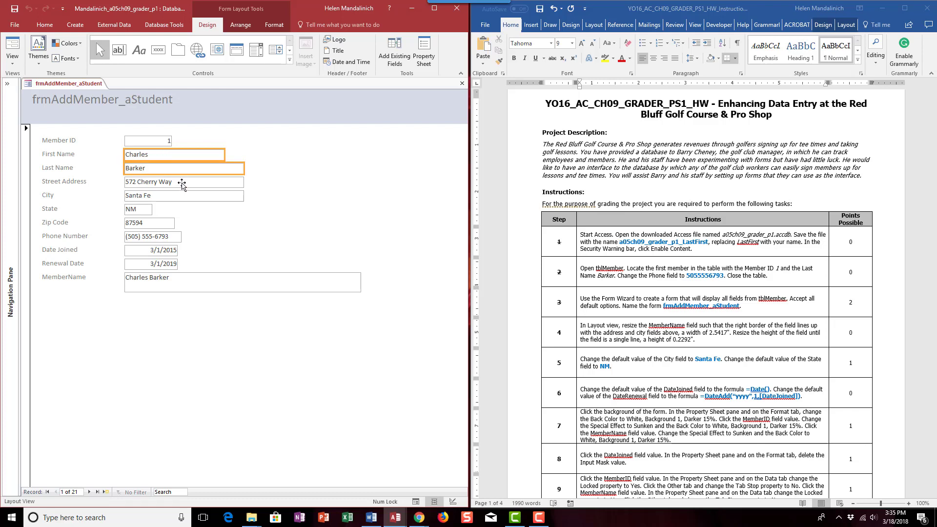
shift+click(182, 184)
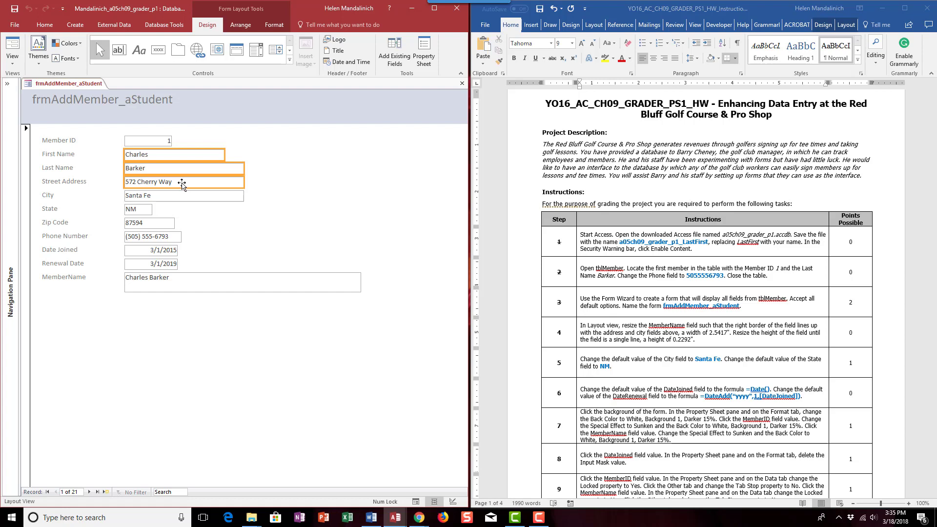
shift+click(181, 198)
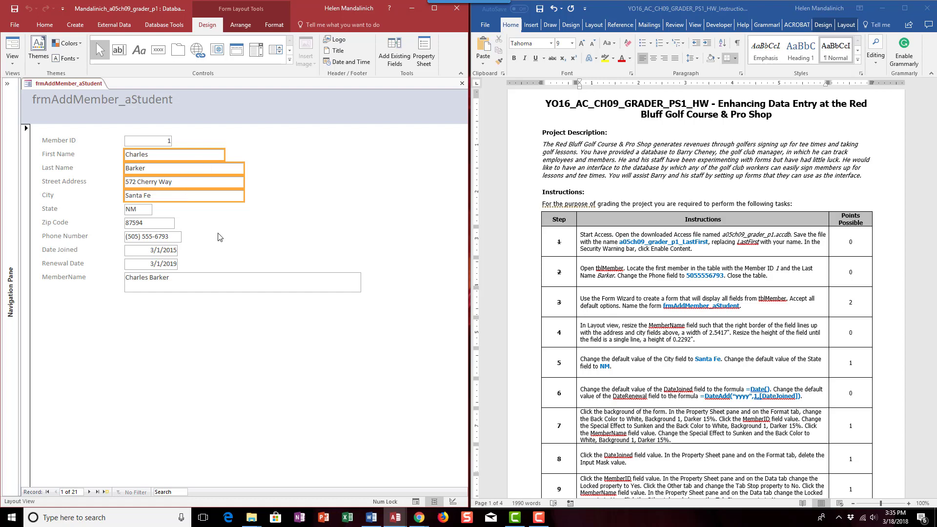
click(422, 54)
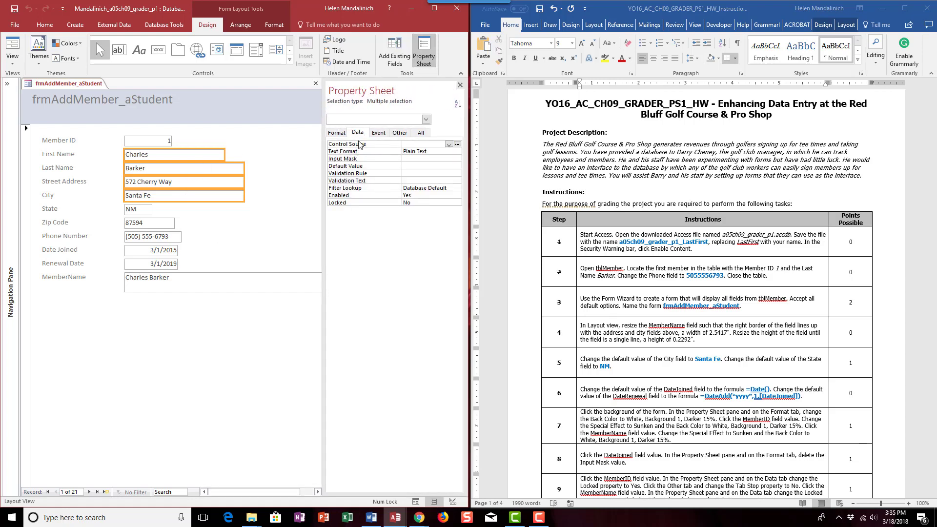
click(337, 133)
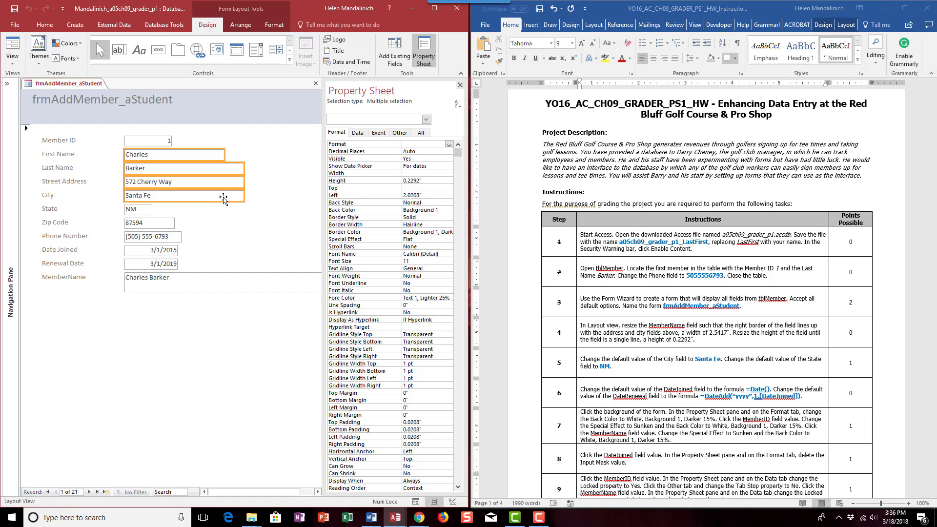
click(417, 173)
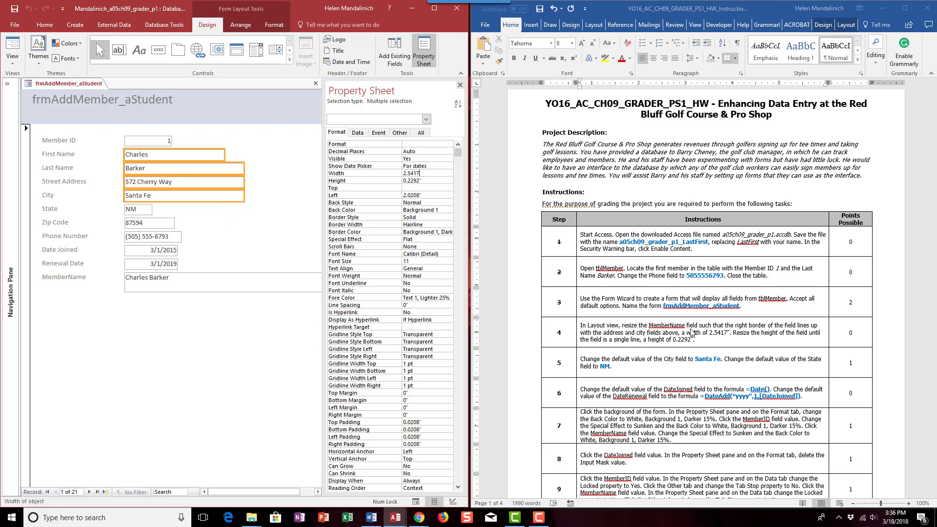
click(661, 343)
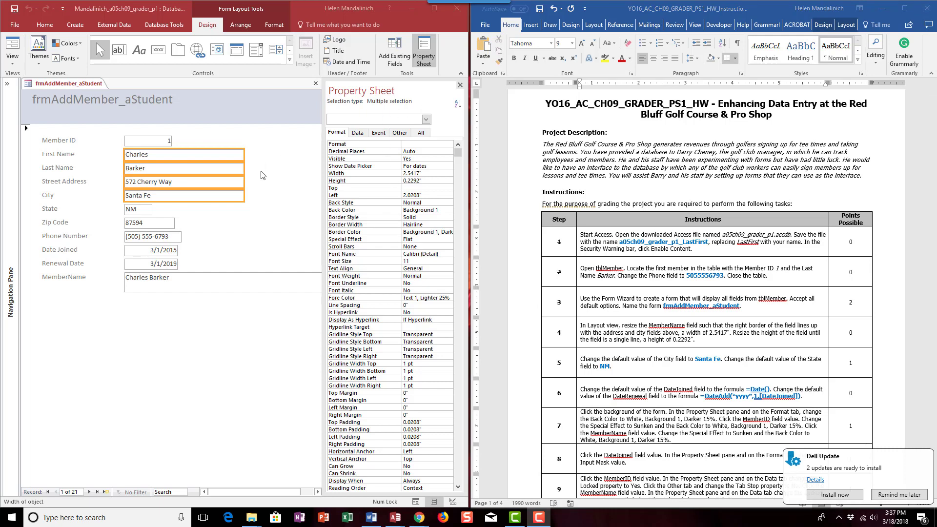
Step: Undo the width change made to the four name and address fields
click(196, 169)
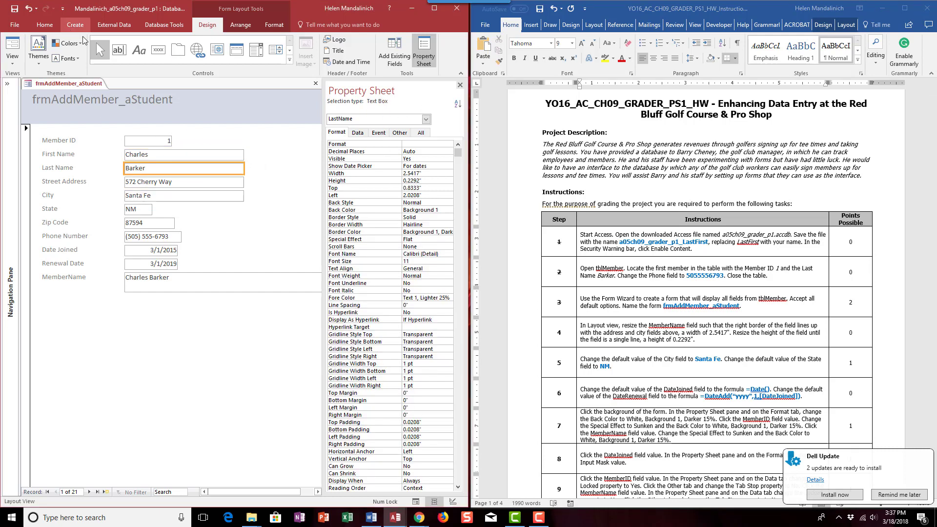
click(25, 9)
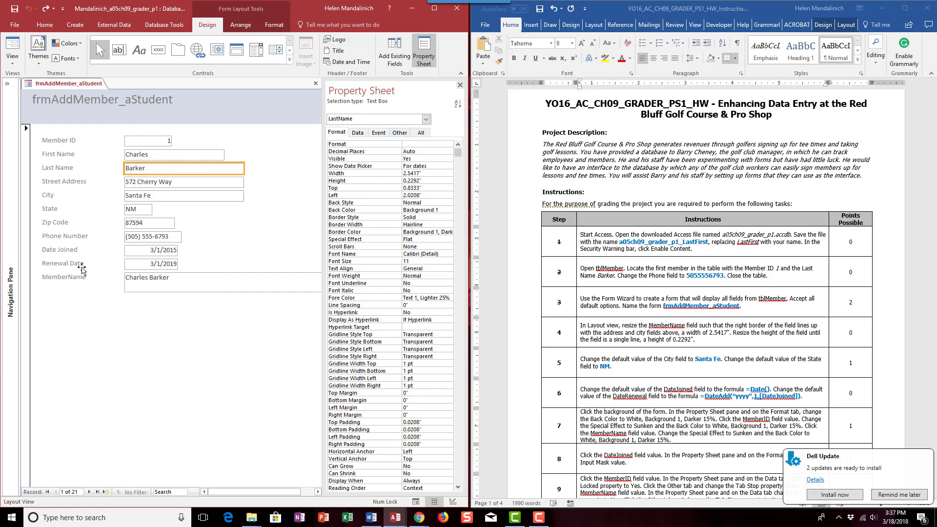
Step: Set the MemberName field's width to 2.5417 inches and its height to 0.2292 inches
click(162, 287)
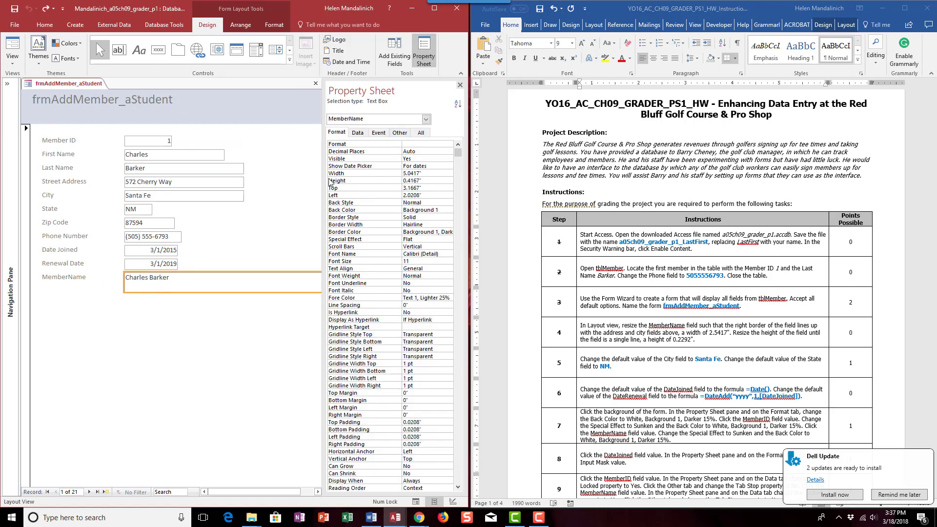
click(460, 85)
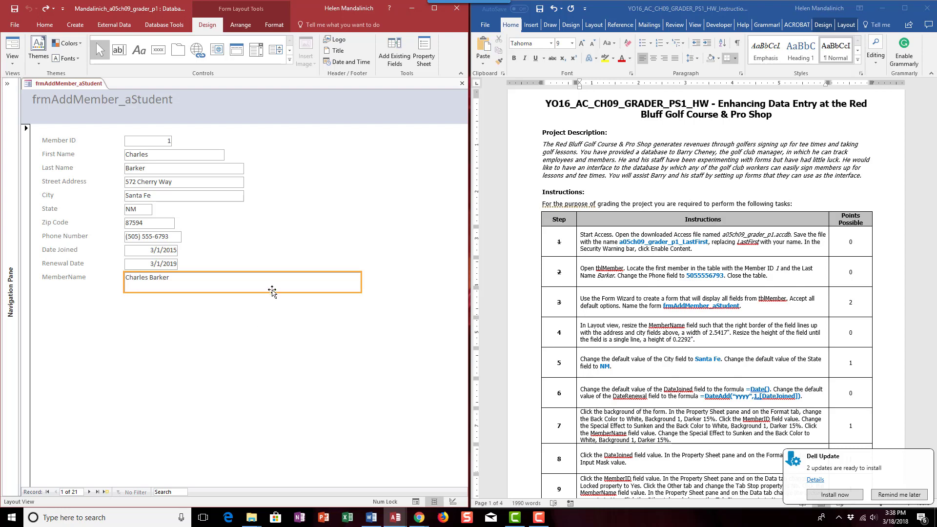
click(423, 44)
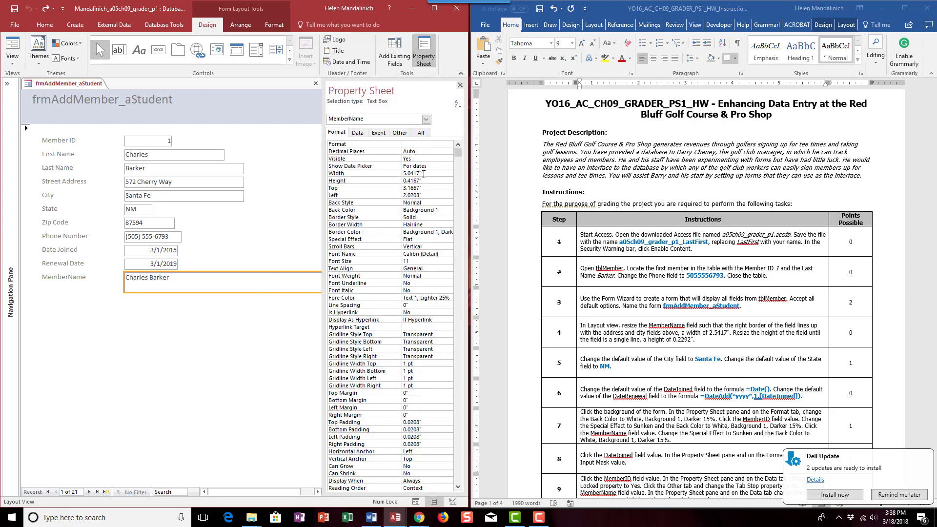
drag(423, 175, 387, 174)
text(2.)
key(Return)
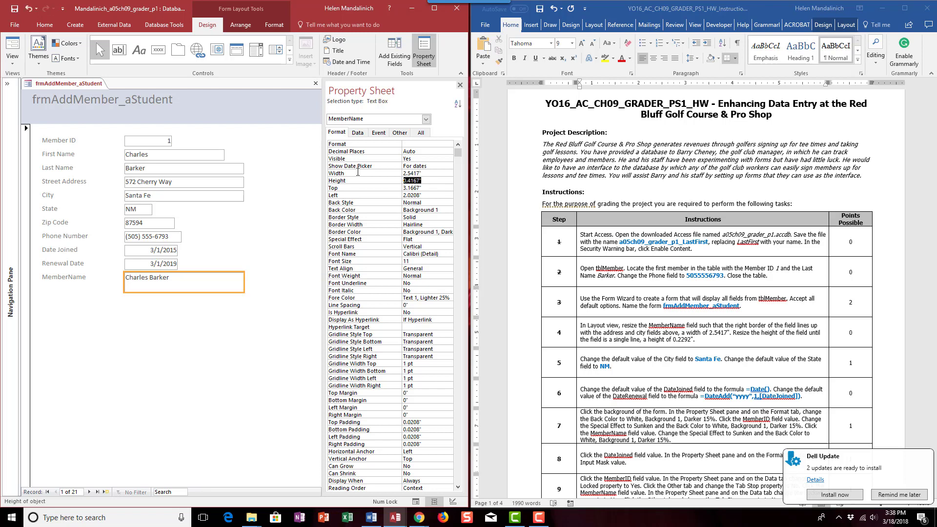
text(.2292)
key(Return)
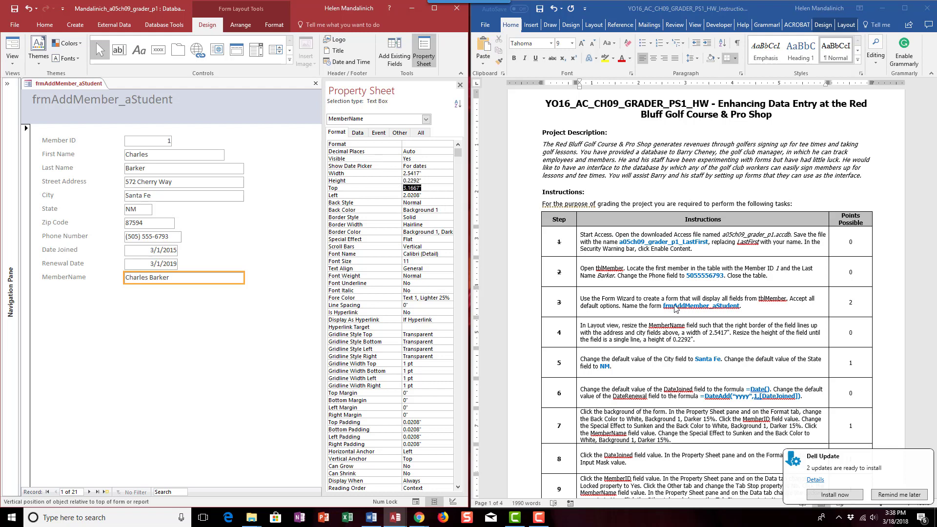
Step: In the Word instructions table, strike through step number 4
click(567, 332)
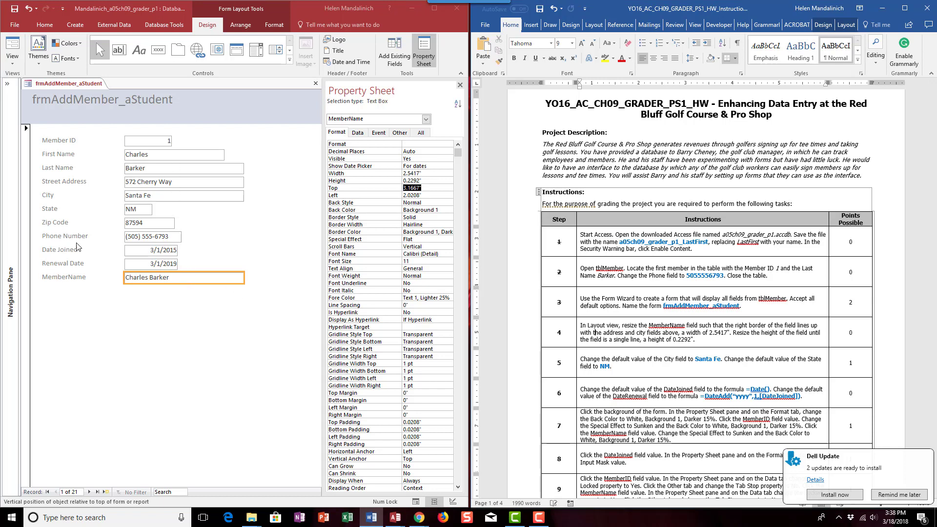
click(567, 334)
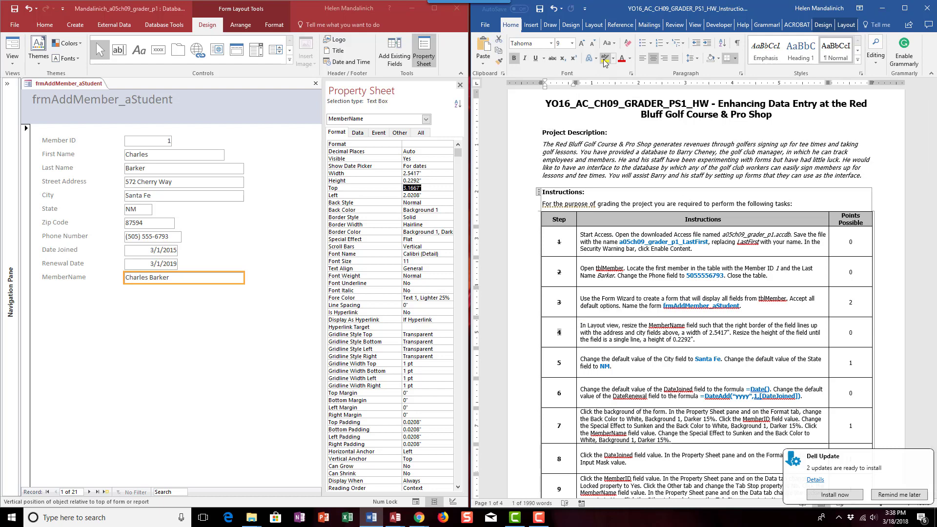
click(554, 58)
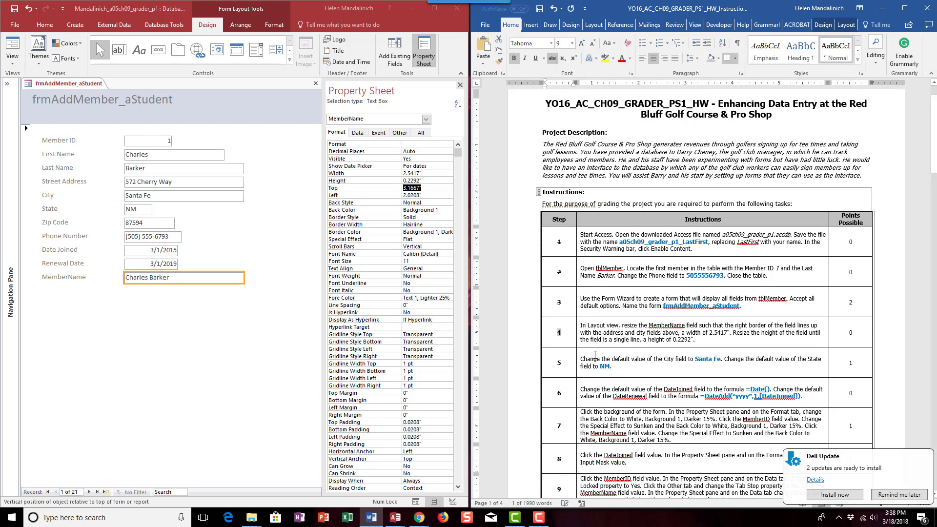
Step: Remove the strikethrough from step number 4 in the instructions table and highlight the number in yellow instead
click(609, 359)
double_click(569, 334)
click(554, 58)
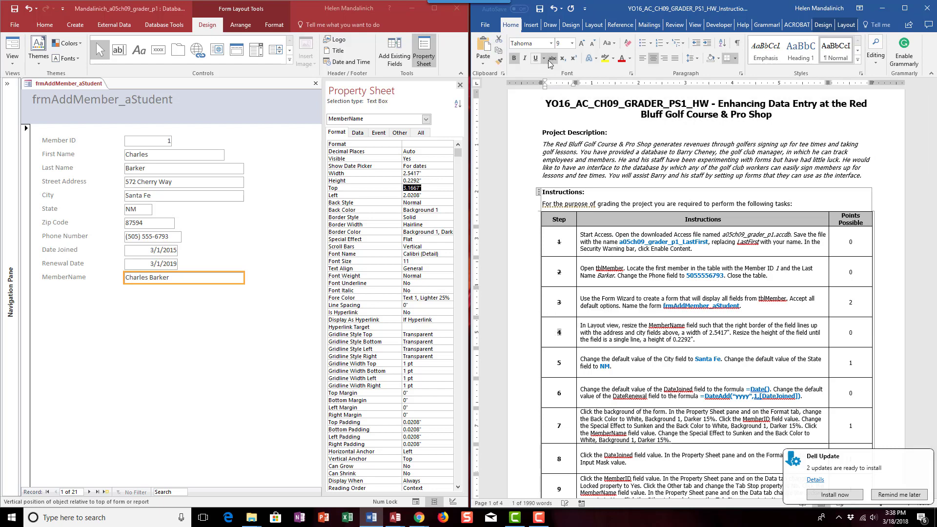
click(604, 58)
click(573, 299)
click(595, 338)
scroll(610, 335, down, 3)
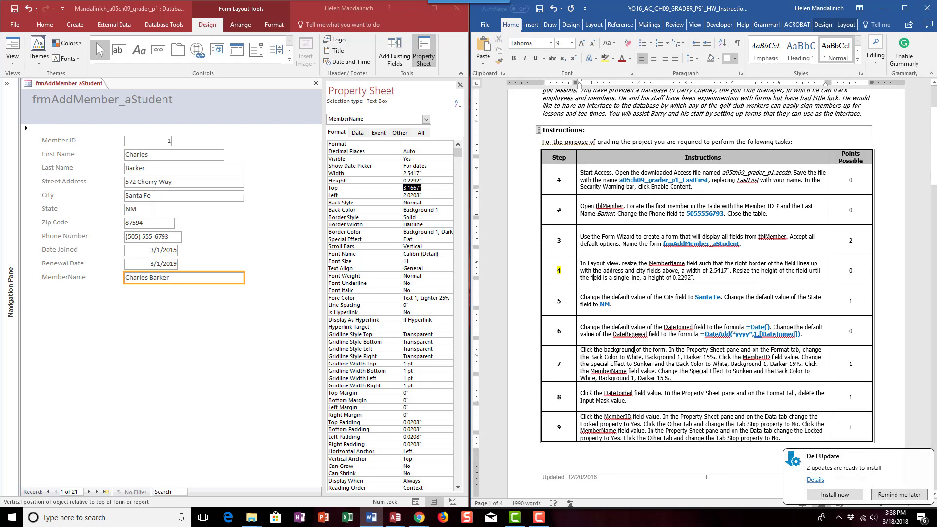